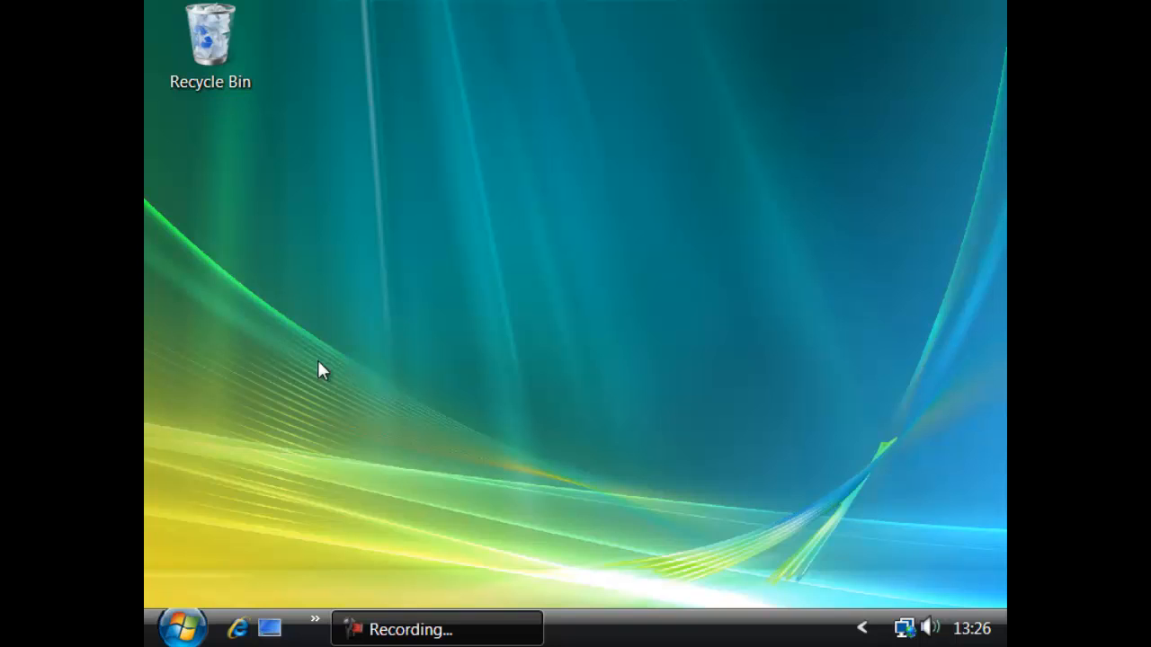
# Open Device Manager through the System and Maintenance category of Control Panel, and close both windows.
pyautogui.click(183, 628)
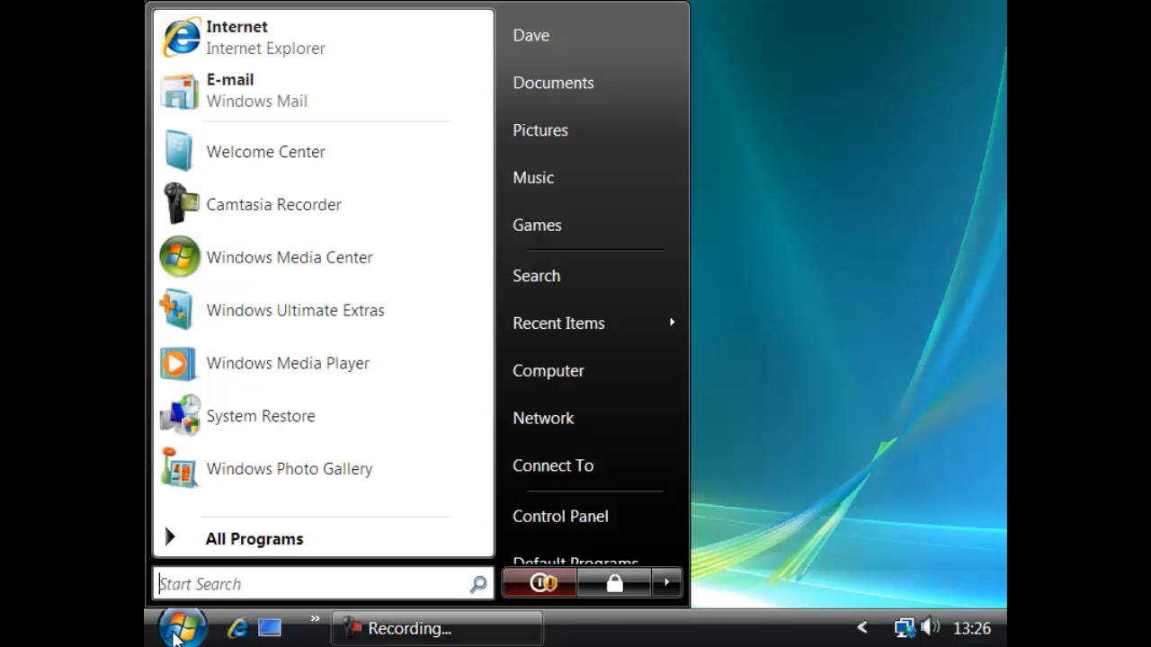
pyautogui.click(539, 522)
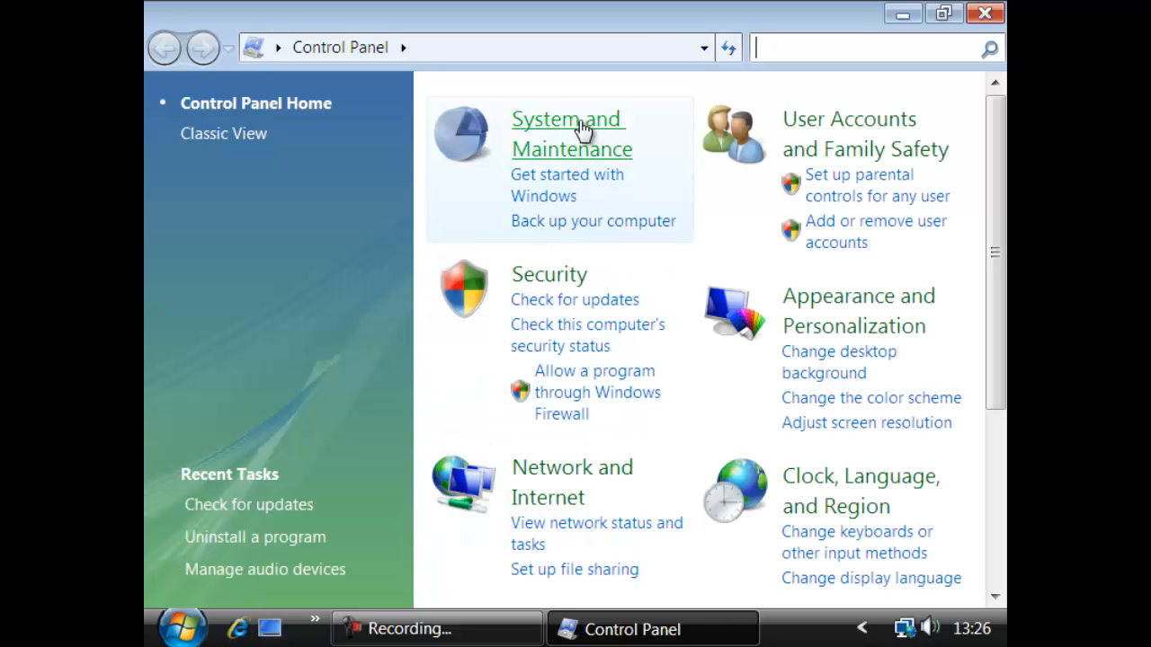
pyautogui.click(582, 129)
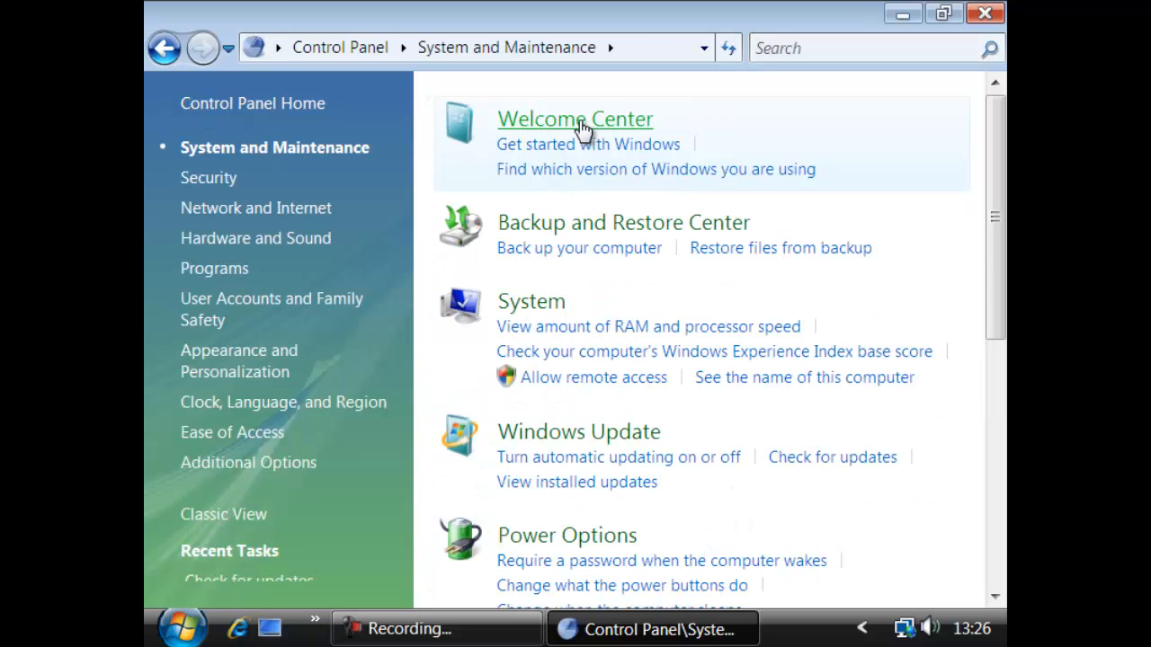
pyautogui.click(997, 565)
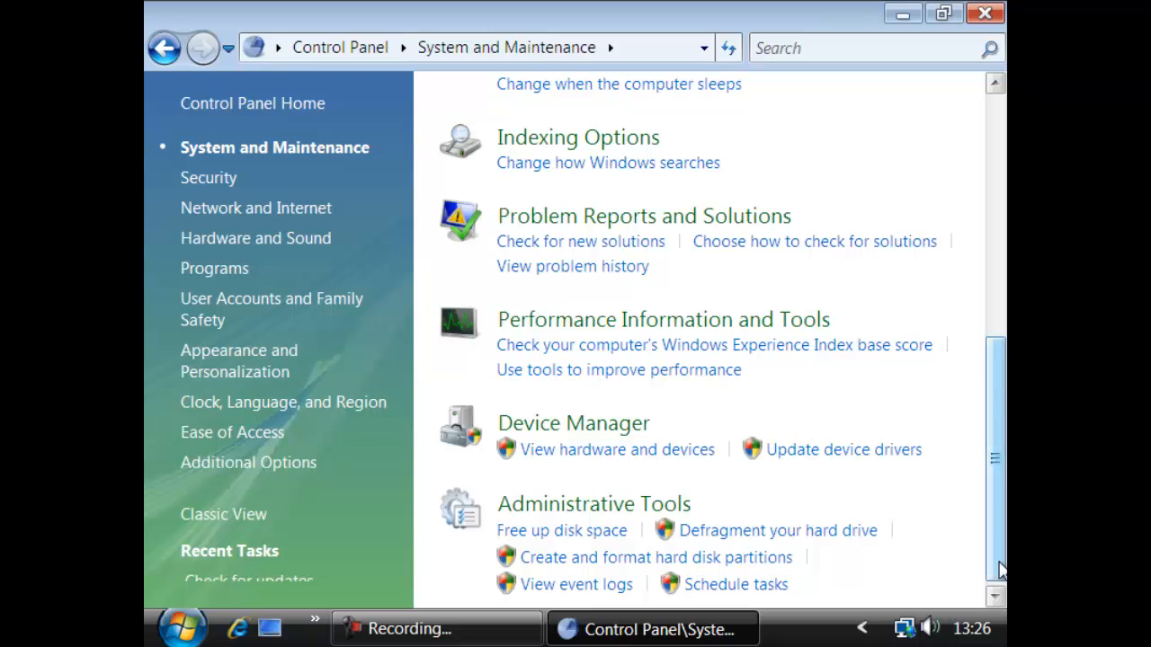
pyautogui.click(619, 430)
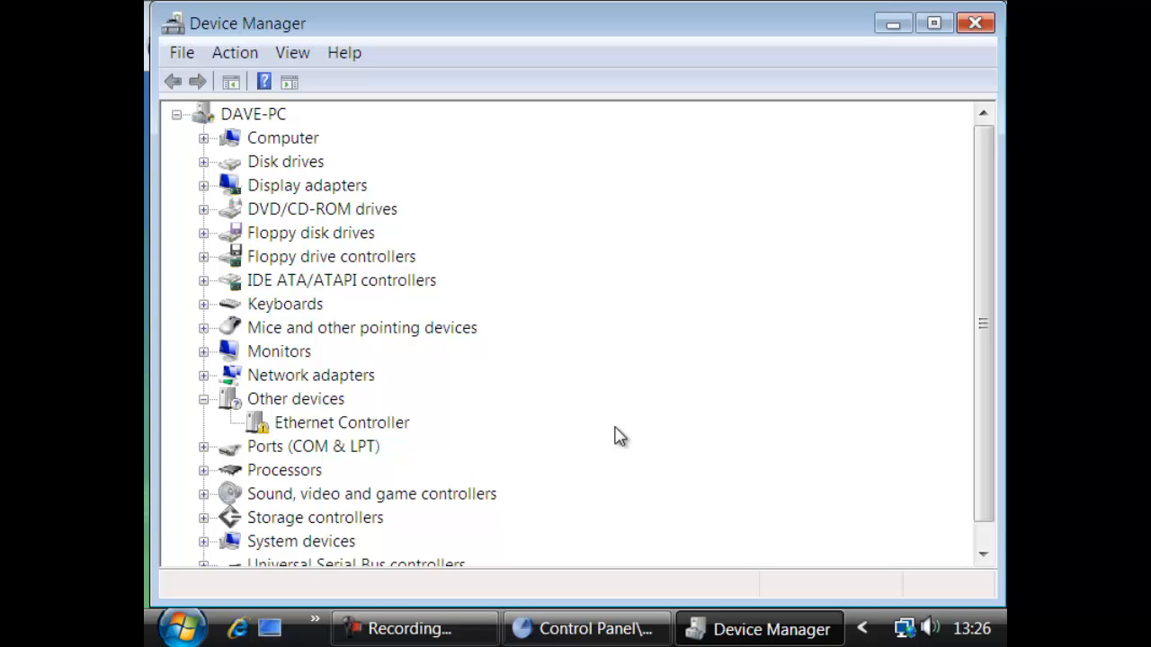
pyautogui.click(974, 24)
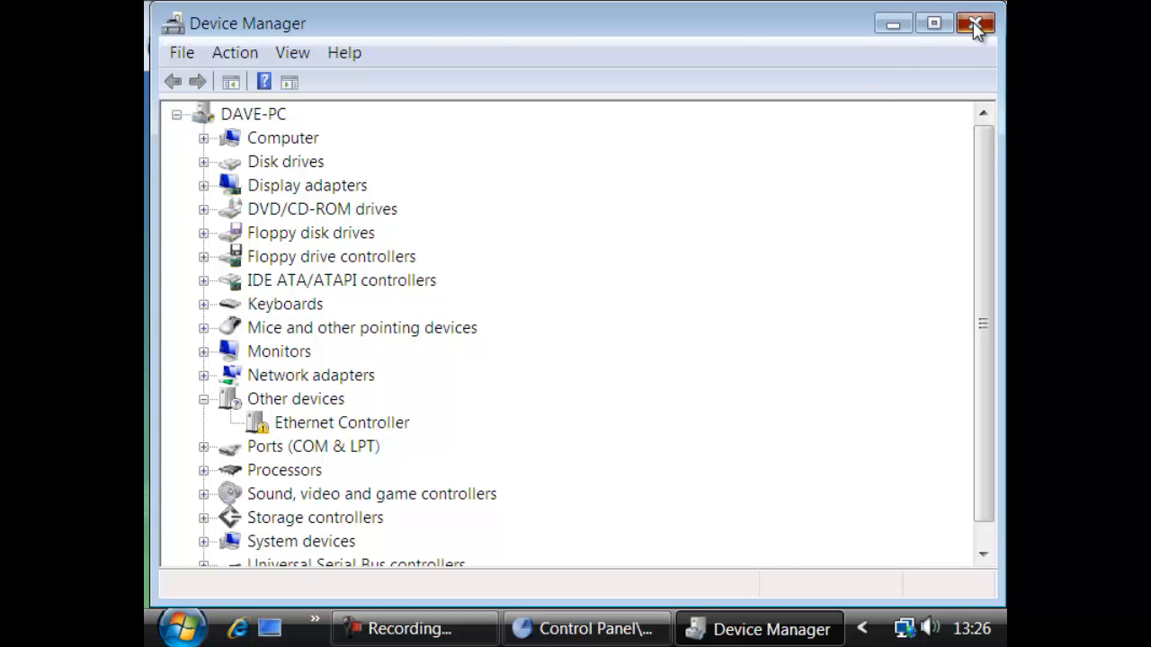
pyautogui.click(985, 13)
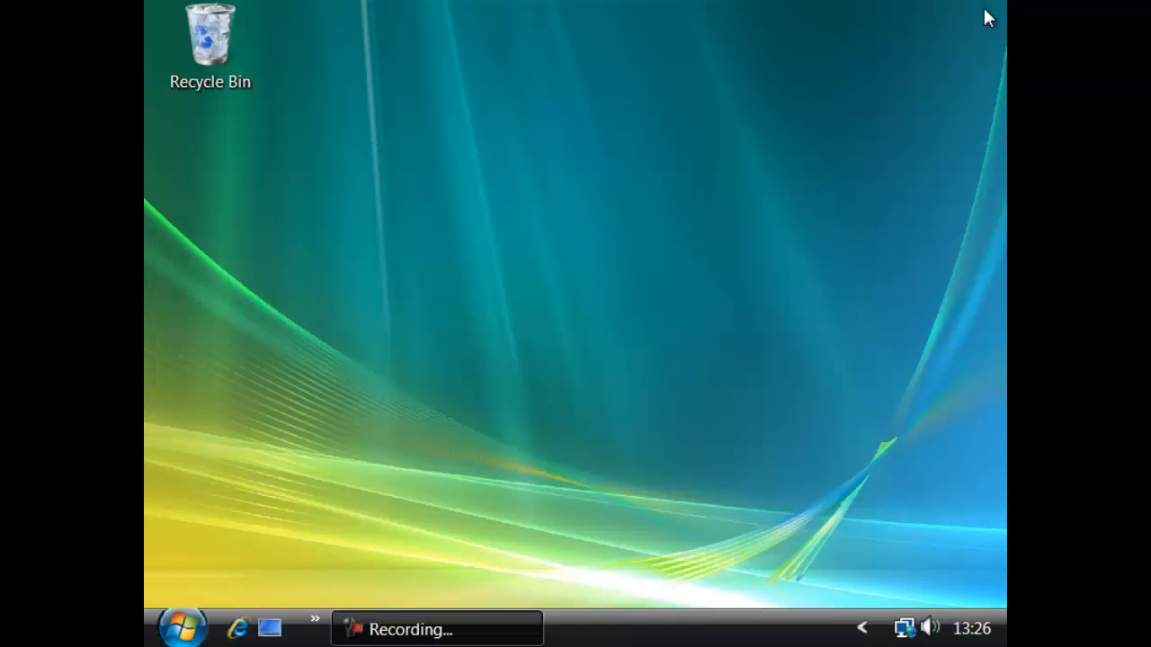
# Open Device Manager from the computer's system properties.
pyautogui.click(204, 630)
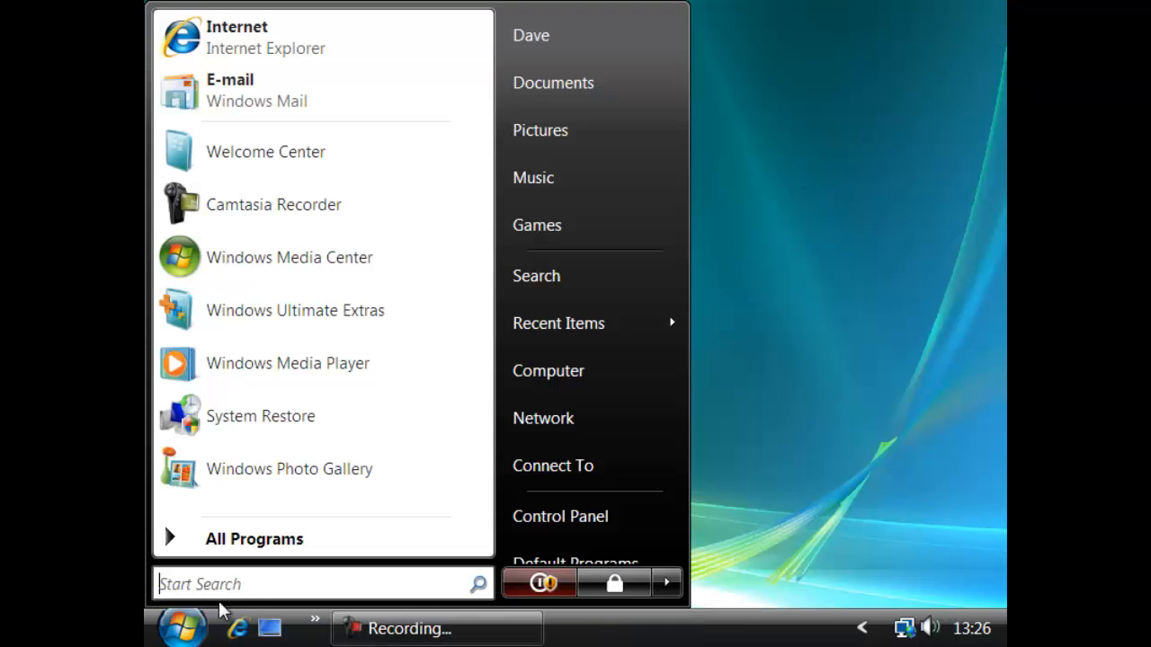
pyautogui.rightClick(585, 379)
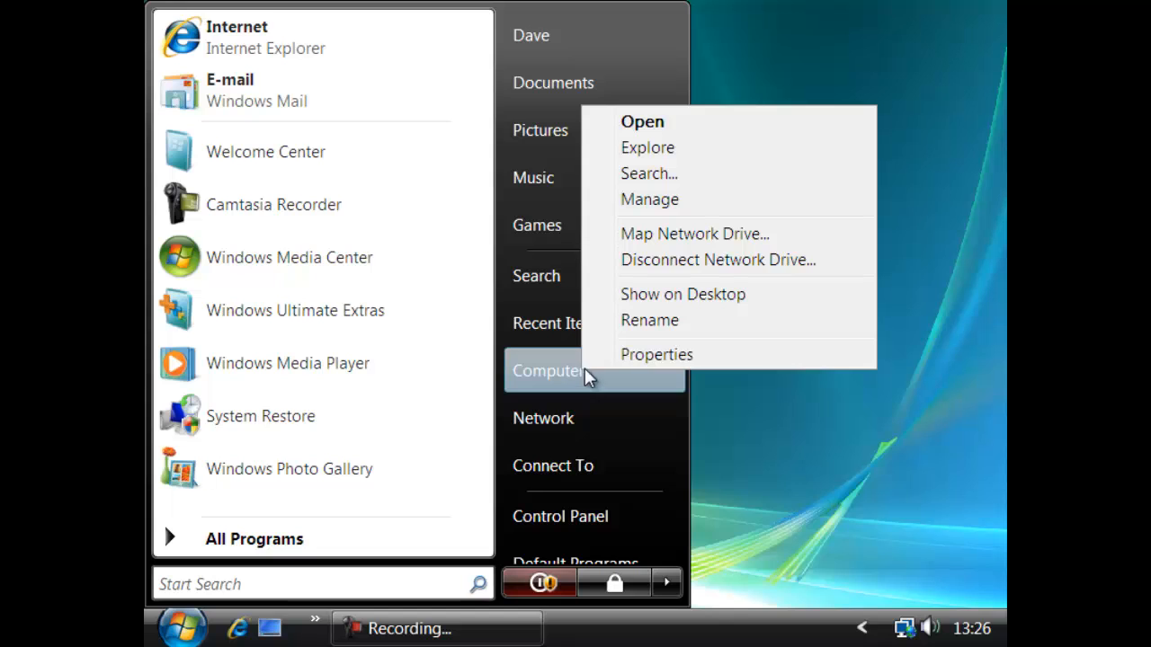
pyautogui.click(641, 356)
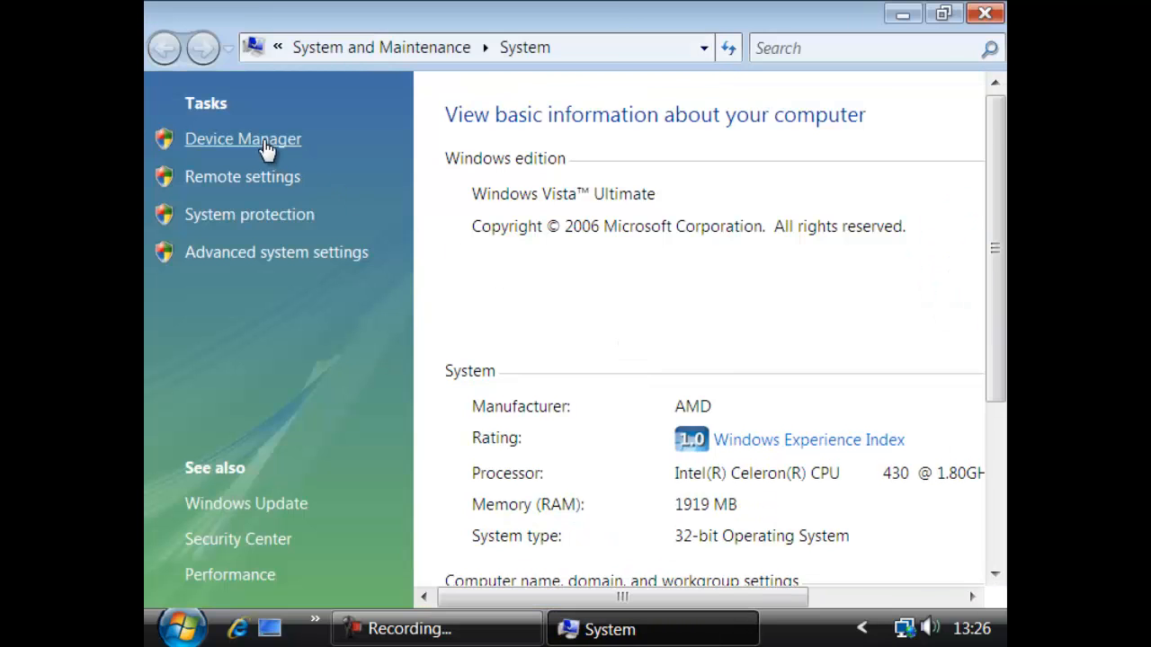
pyautogui.click(263, 138)
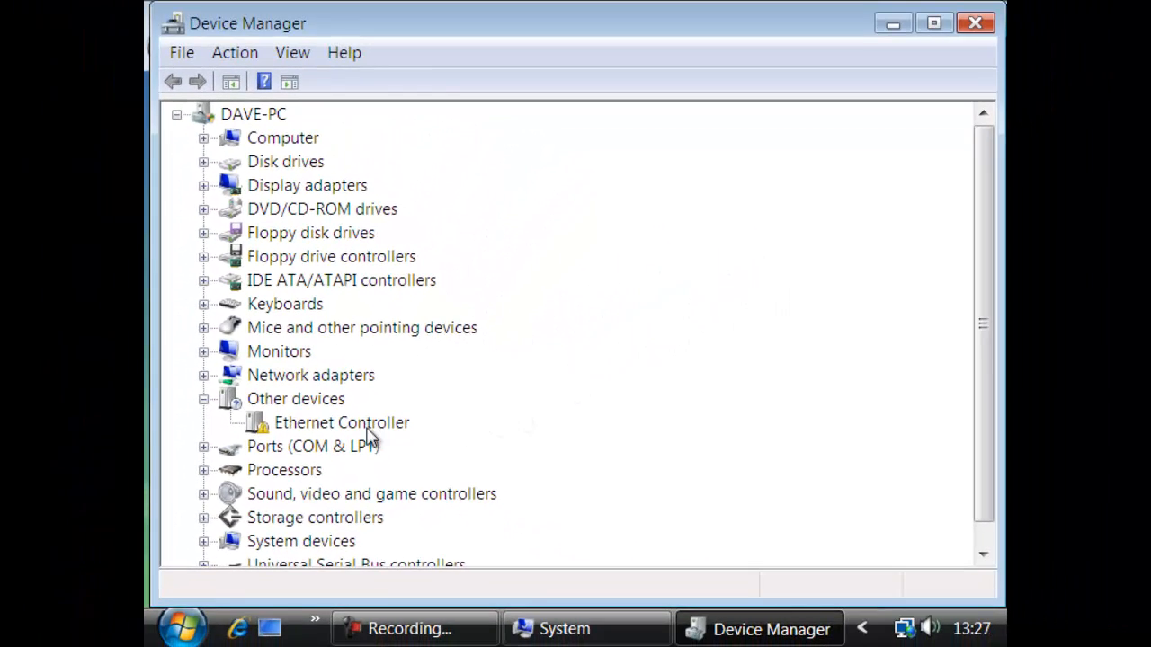
# Check the device status of the Ethernet Controller under Other devices in its properties, and close them.
pyautogui.rightClick(366, 428)
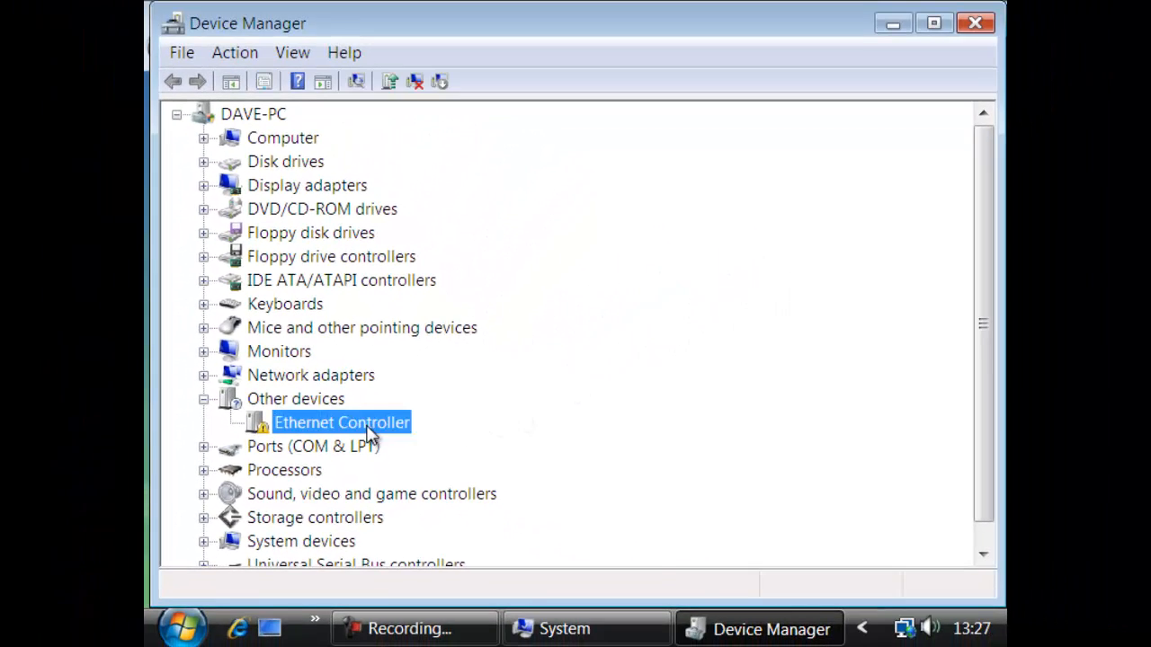
pyautogui.click(442, 565)
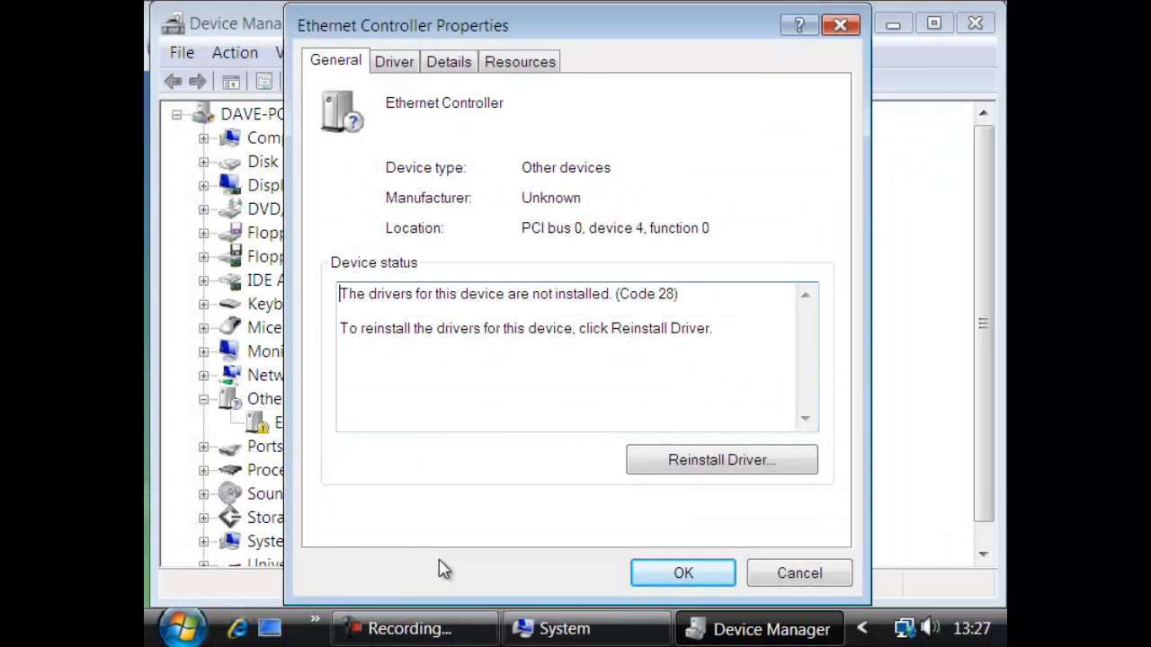
pyautogui.click(680, 573)
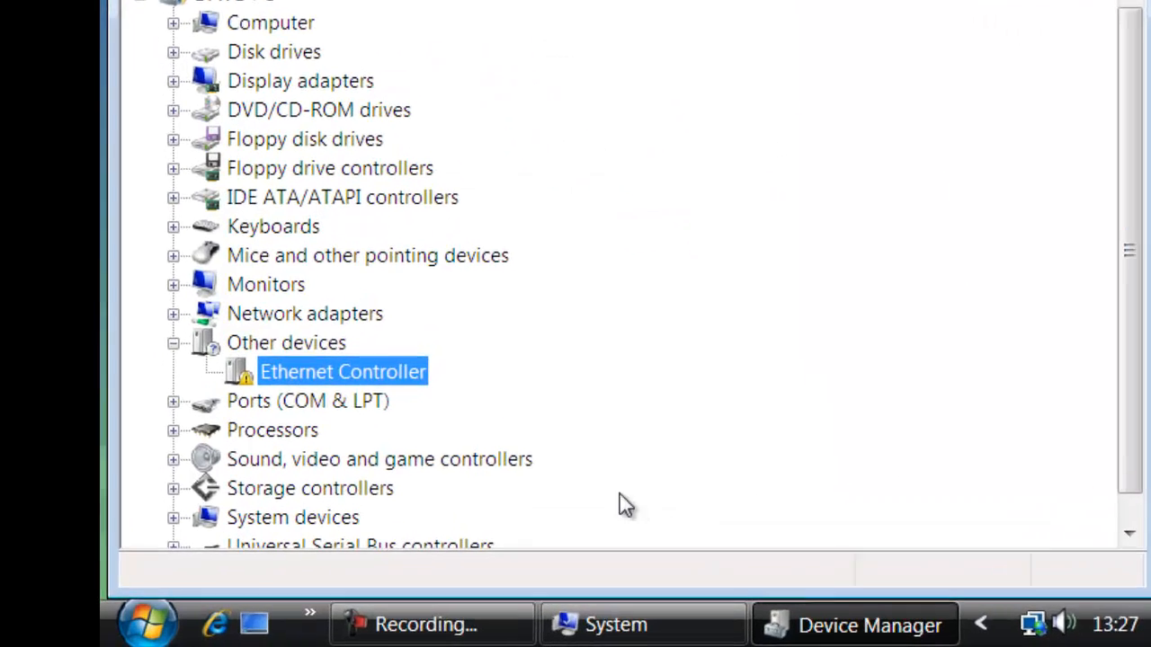
# Open the properties of the High Definition Audio Device under Sound, video and game controllers.
pyautogui.doubleClick(372, 460)
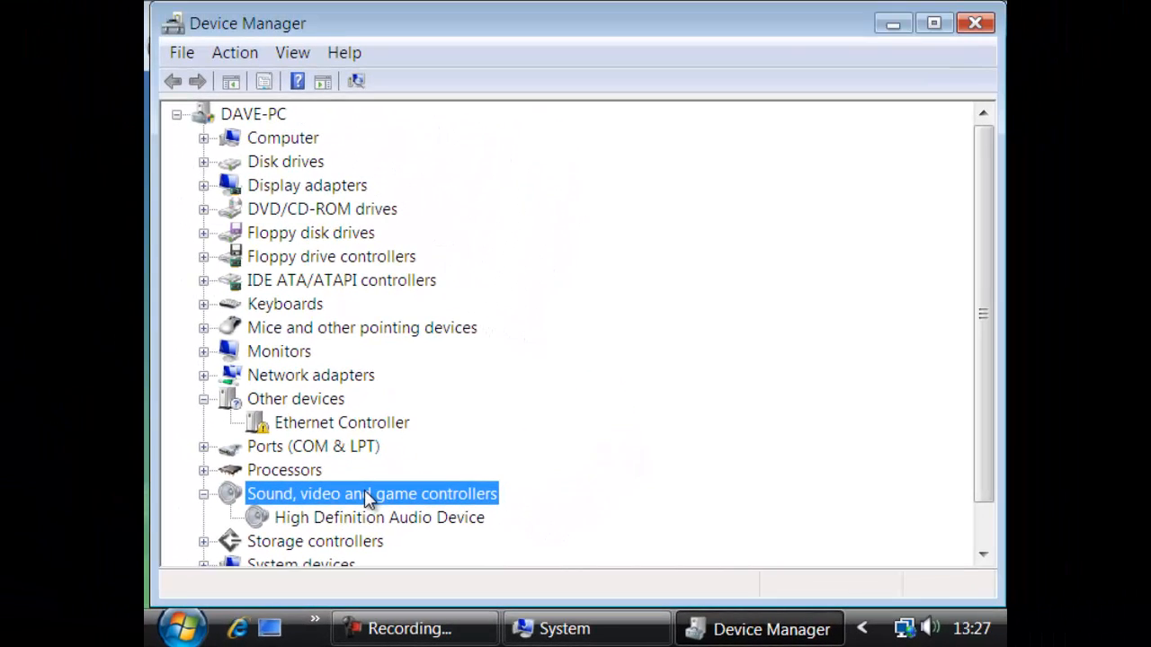
pyautogui.rightClick(370, 519)
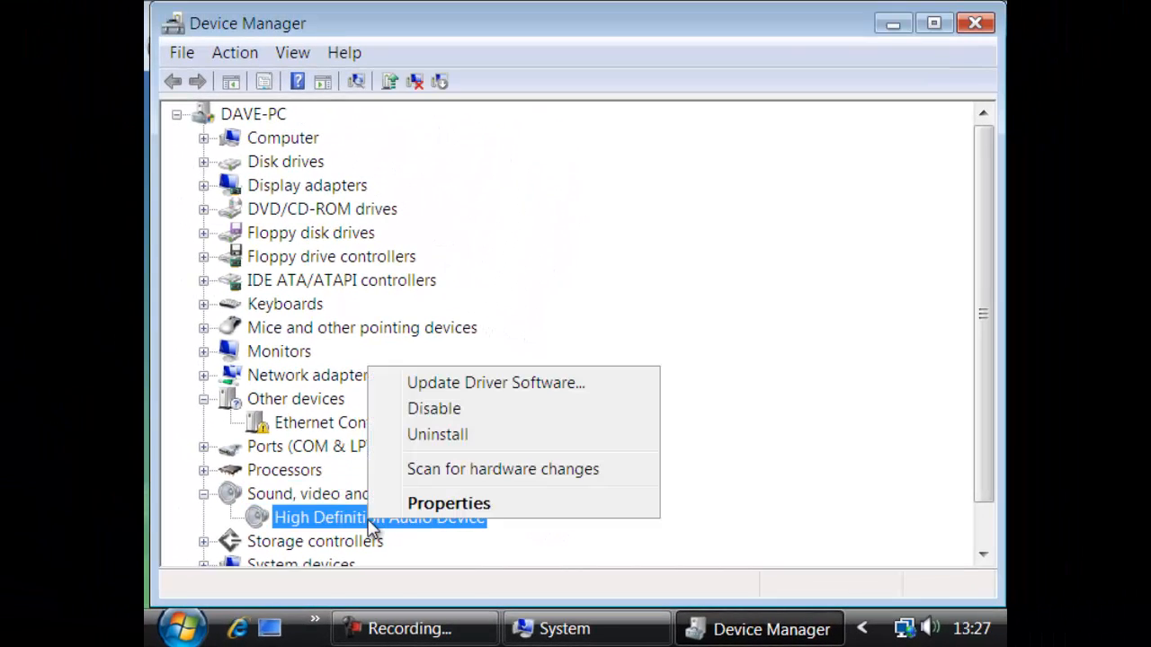
pyautogui.click(431, 502)
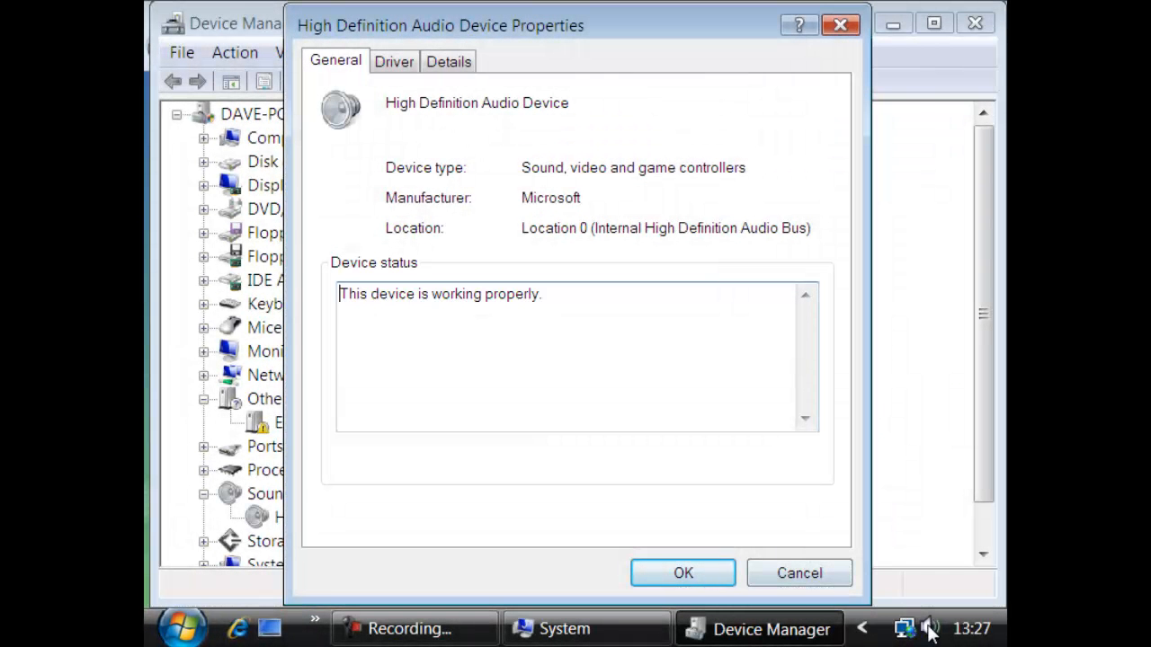
# Try out the system volume slider, mute and unmute the sound, and dismiss the volume control.
pyautogui.click(931, 631)
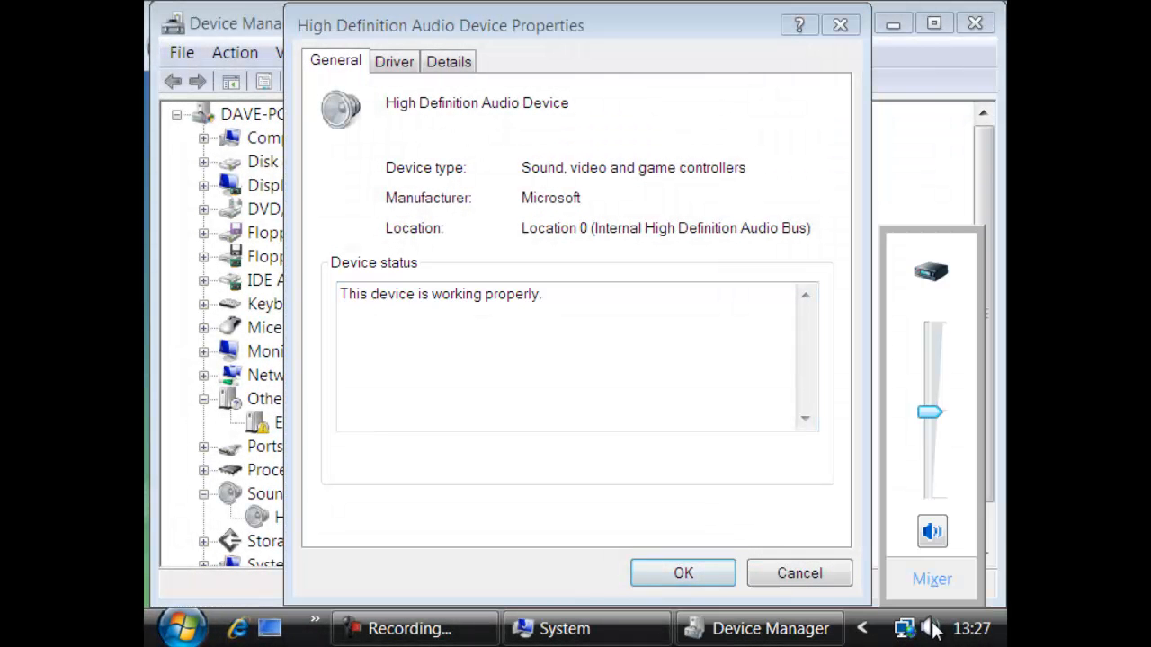
pyautogui.moveTo(930, 415)
pyautogui.mouseDown()
pyautogui.moveTo(935, 339)
pyautogui.moveTo(937, 491)
pyautogui.moveTo(929, 413)
pyautogui.mouseUp()
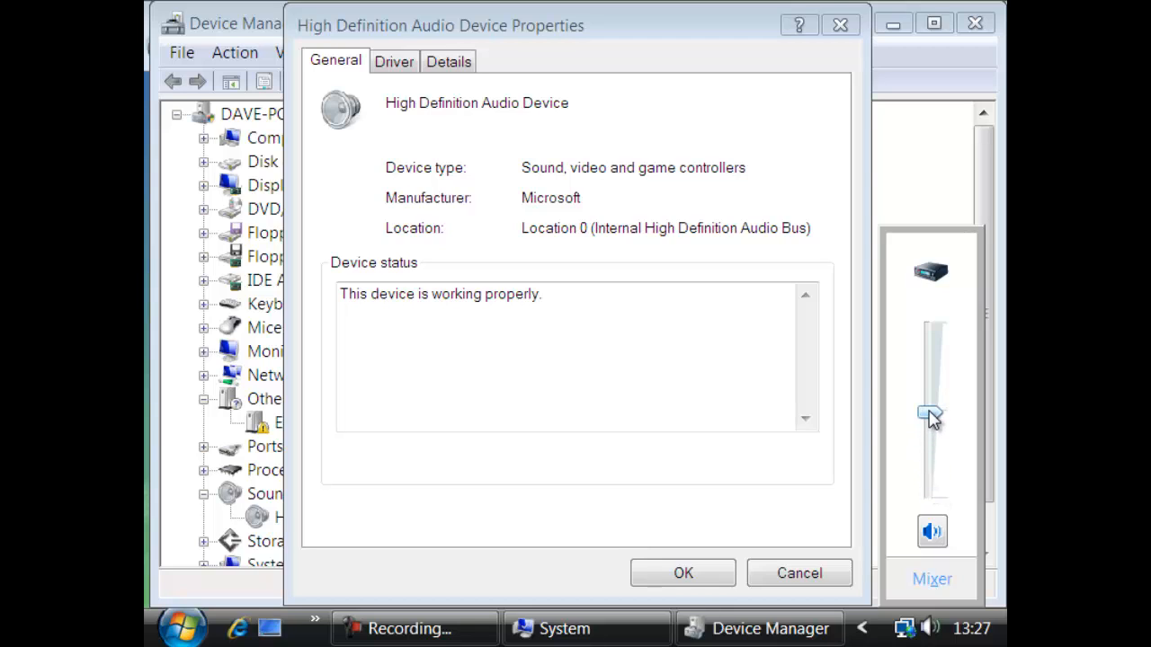
pyautogui.click(932, 532)
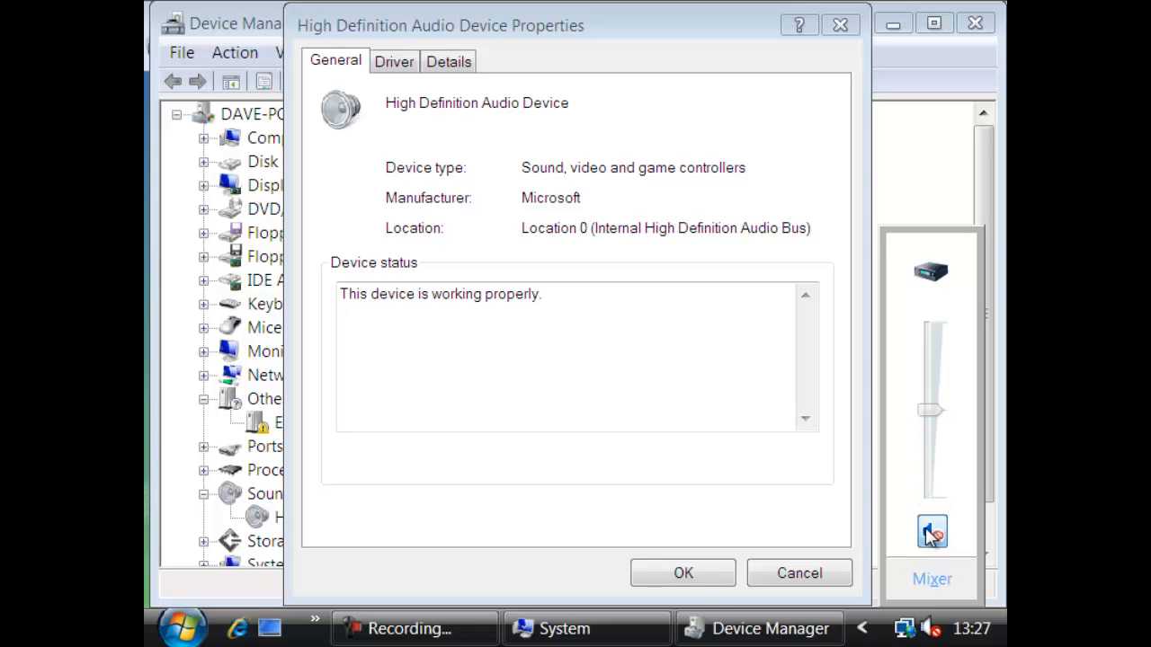
pyautogui.click(932, 534)
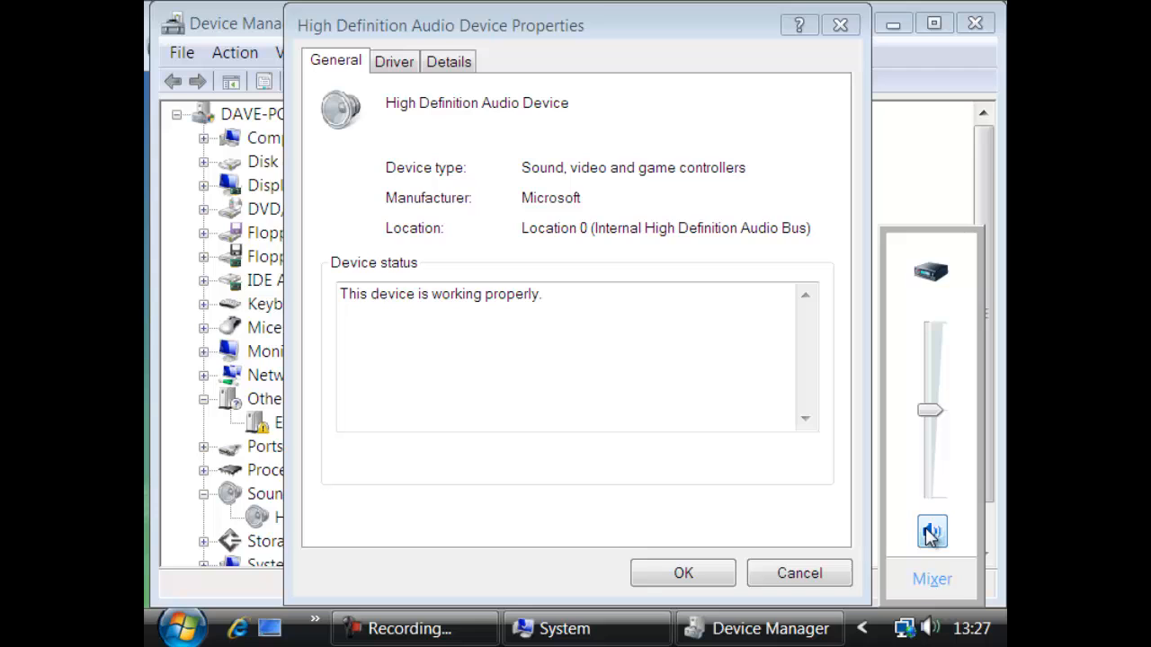
pyautogui.click(624, 461)
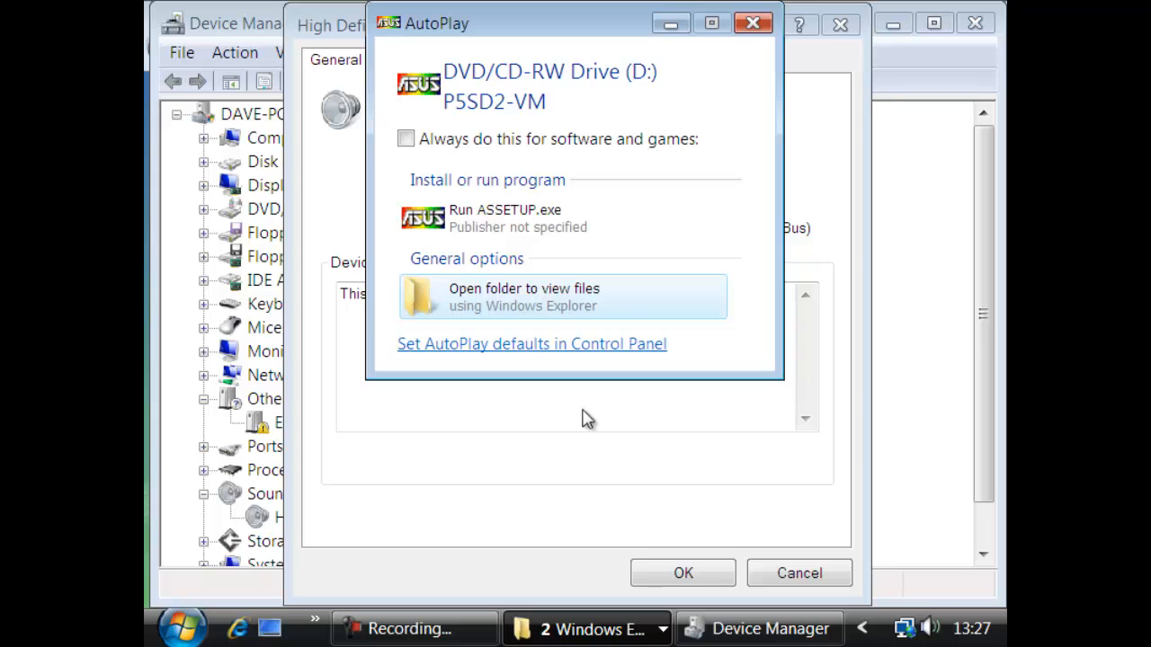
# Browse the P5SD2-VM driver disc to the Drivers\Audio\driver\Vista folder to locate the audio driver files, and close the folder window.
pyautogui.click(545, 302)
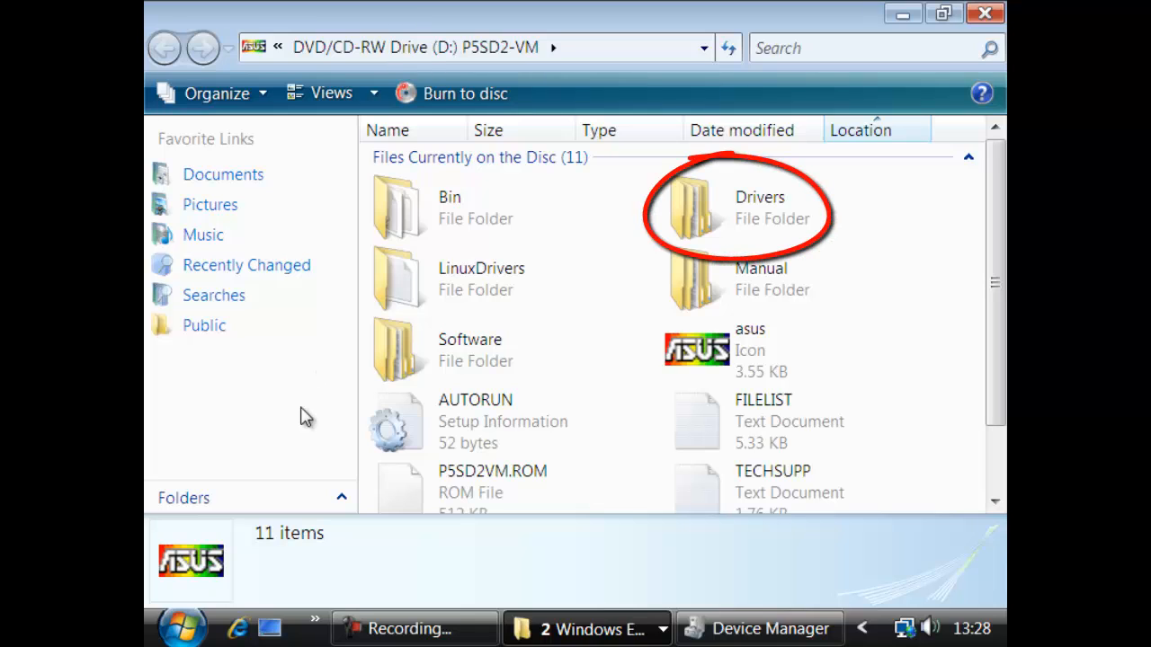
pyautogui.doubleClick(715, 196)
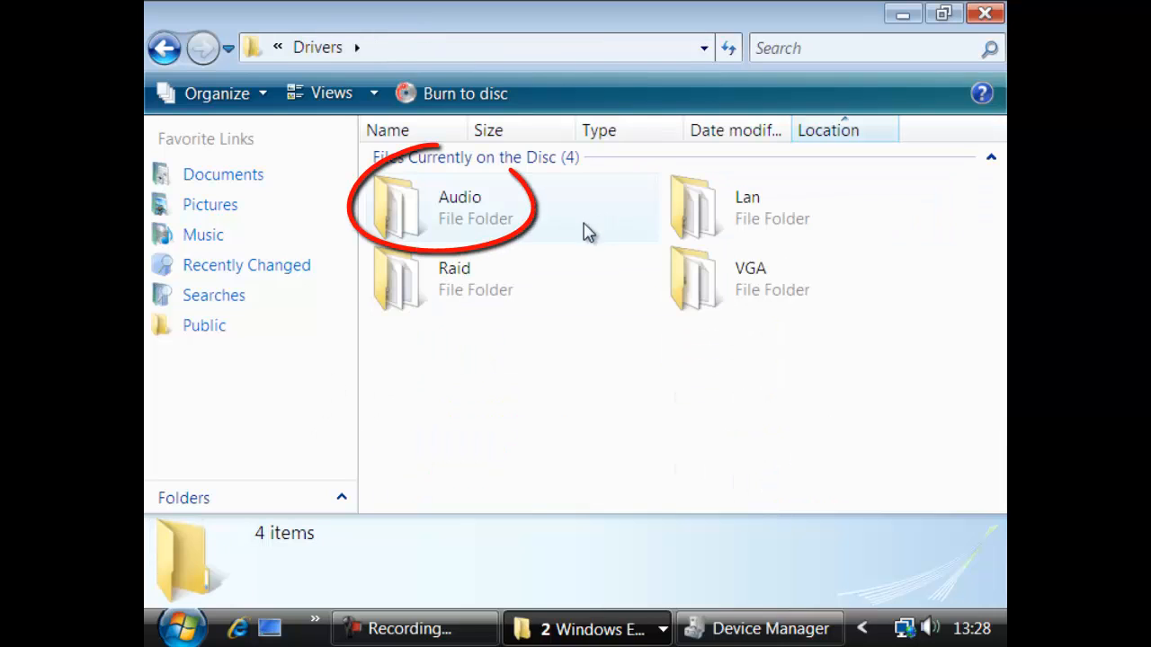
pyautogui.doubleClick(450, 207)
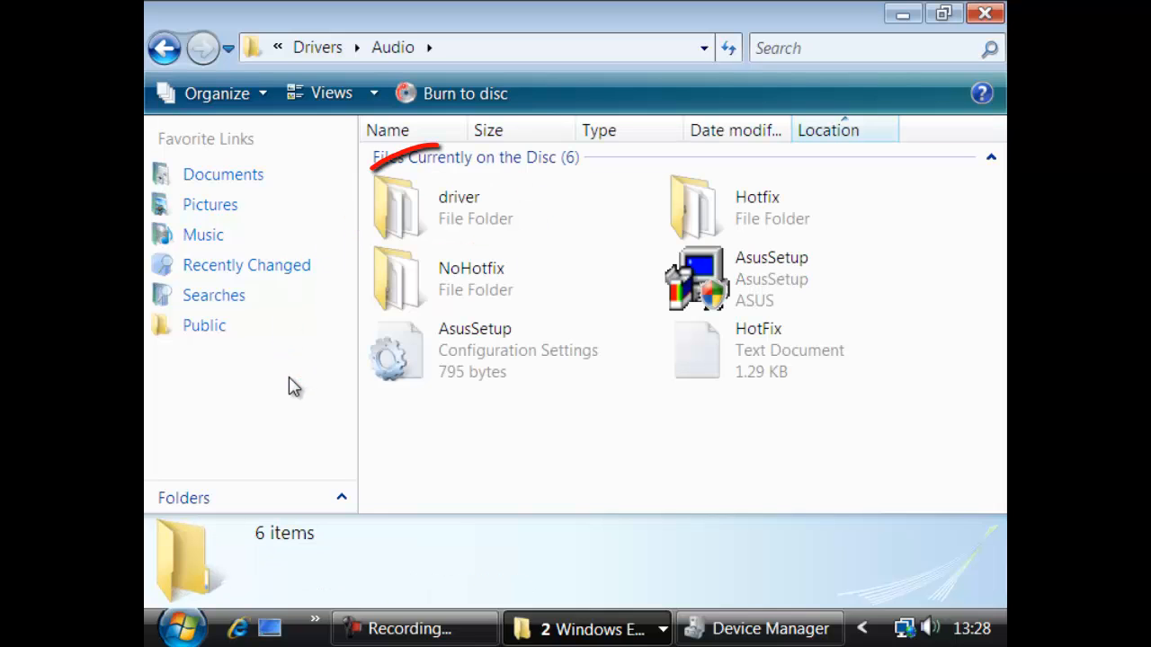
pyautogui.doubleClick(396, 216)
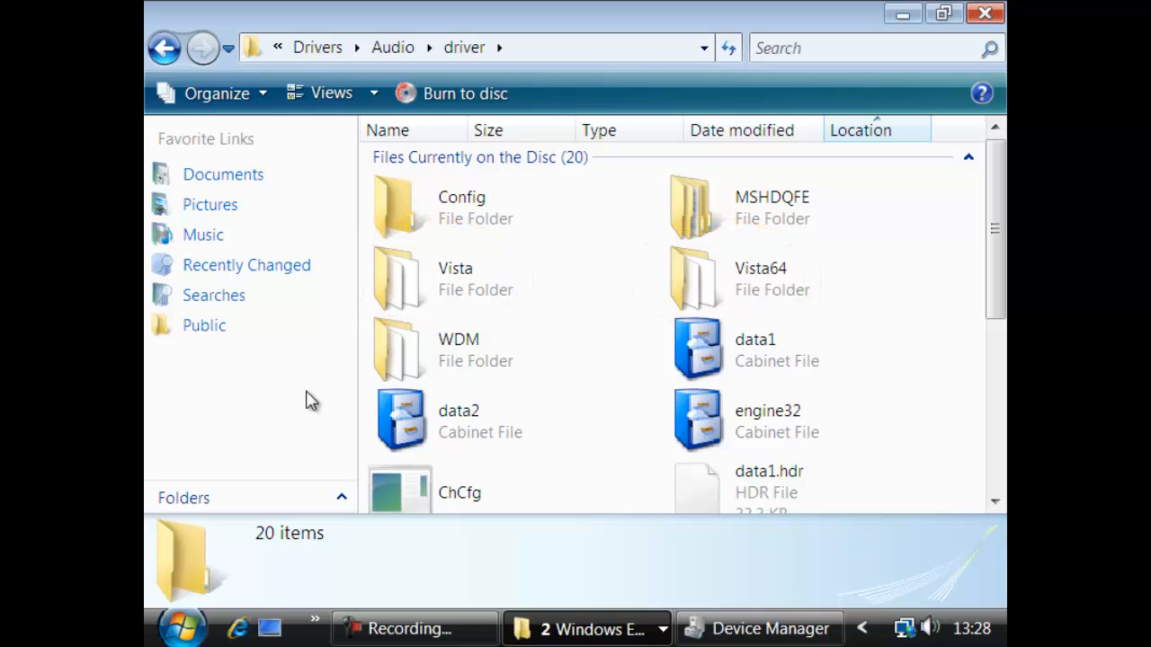
pyautogui.click(390, 281)
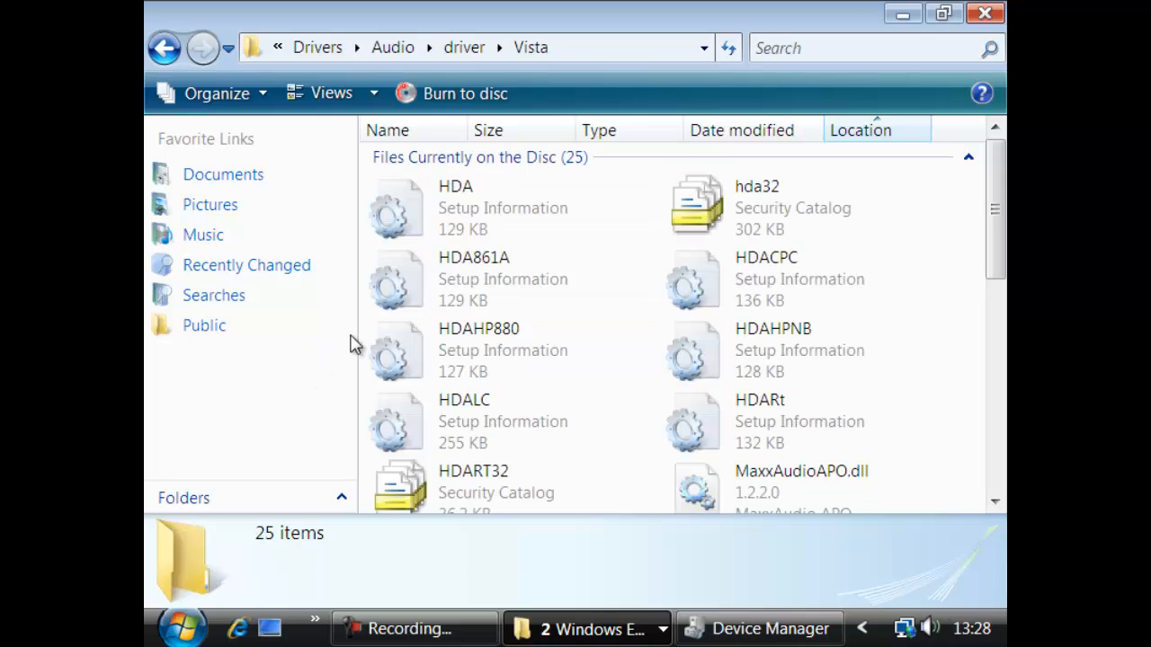
pyautogui.click(986, 16)
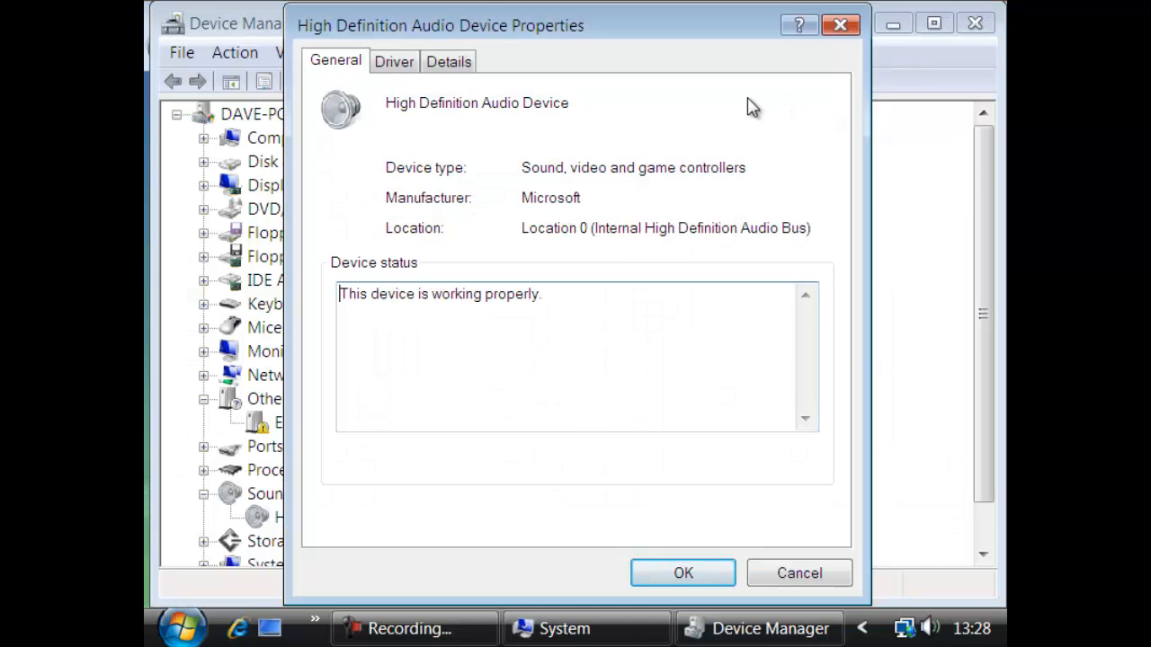
# Start a driver update for the High Definition Audio Device, choosing to browse the computer for driver software.
pyautogui.click(394, 61)
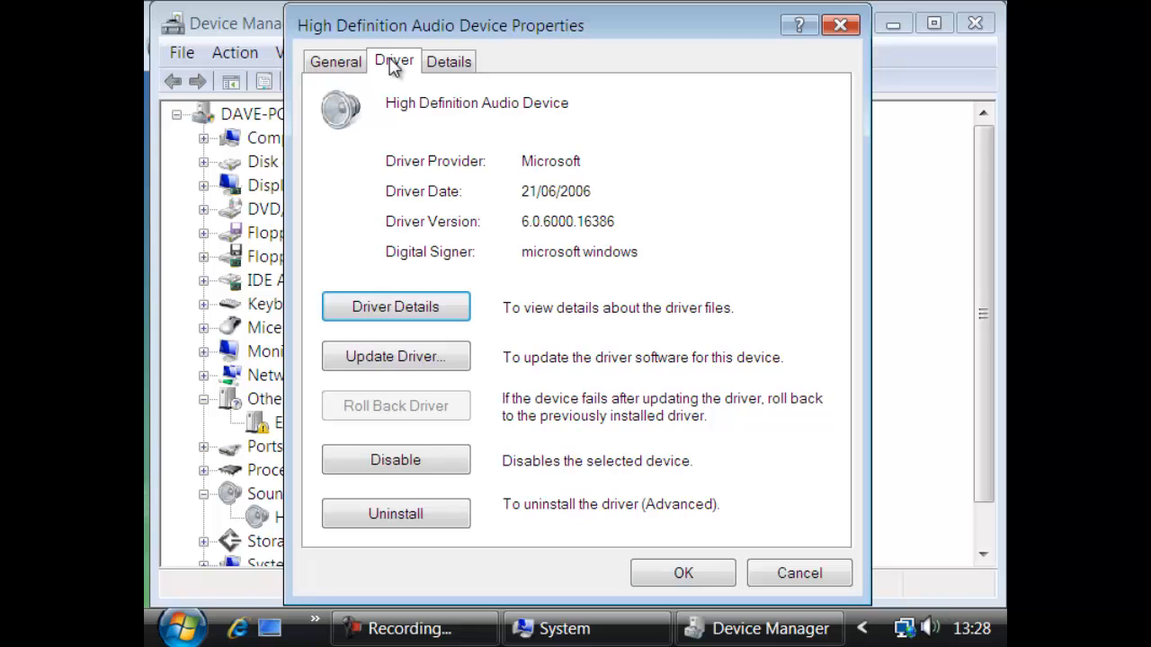
pyautogui.click(427, 357)
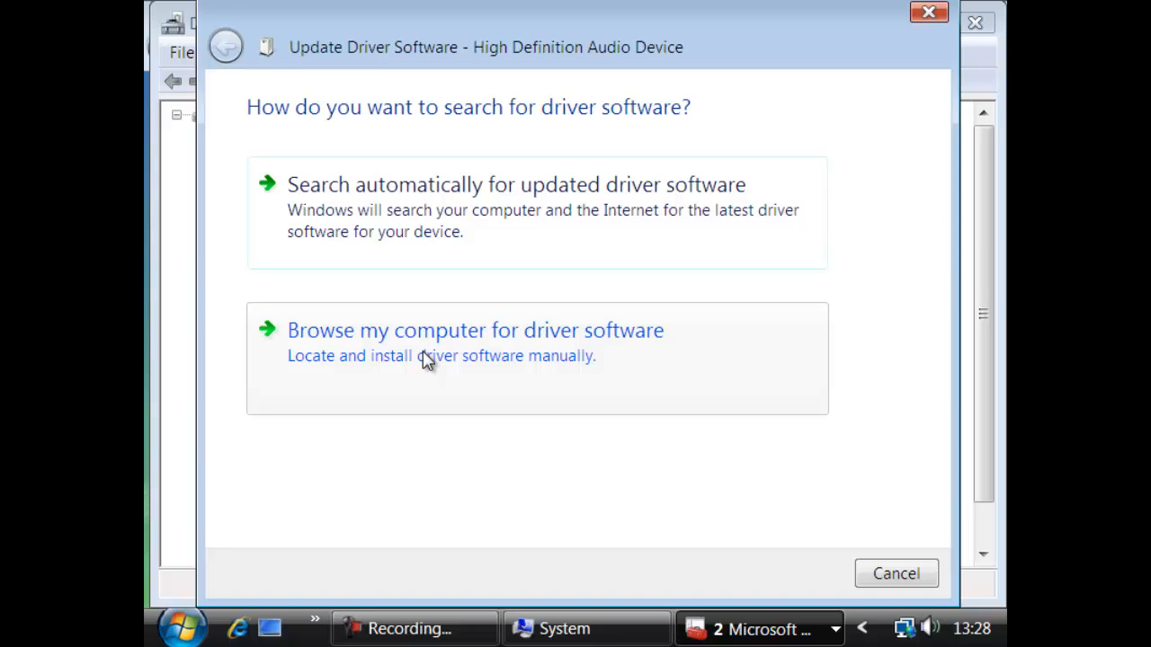
pyautogui.click(432, 341)
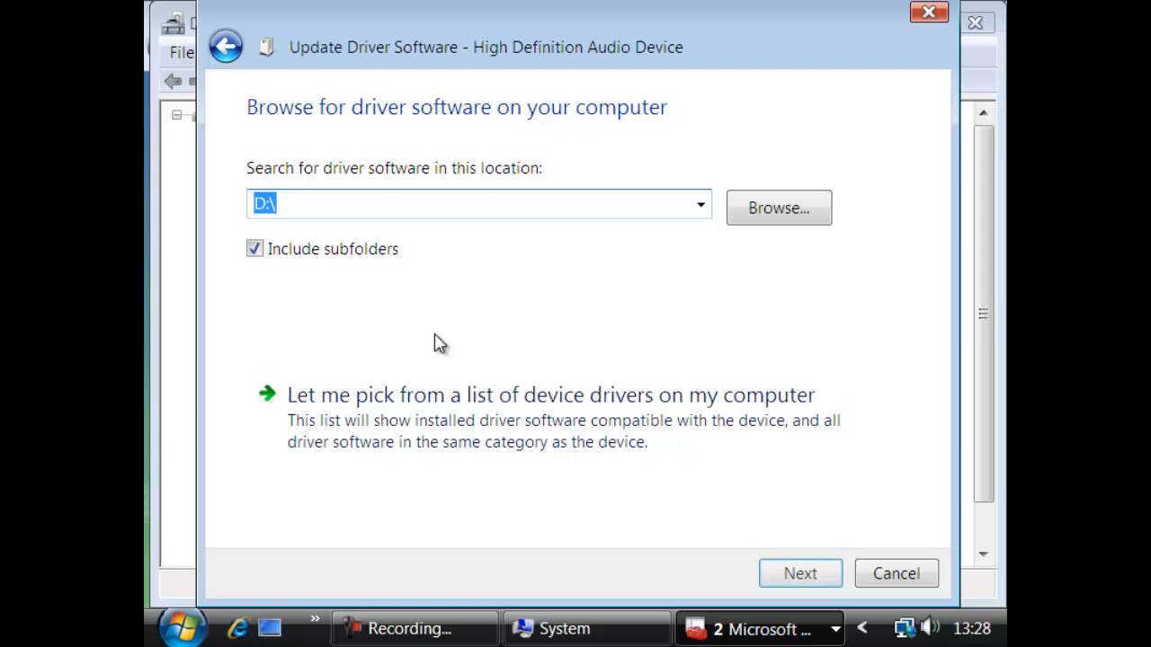
# Set the driver search location to the D:\Drivers\Audio\driver\Vista folder on the P5SD2-VM disc.
pyautogui.click(795, 210)
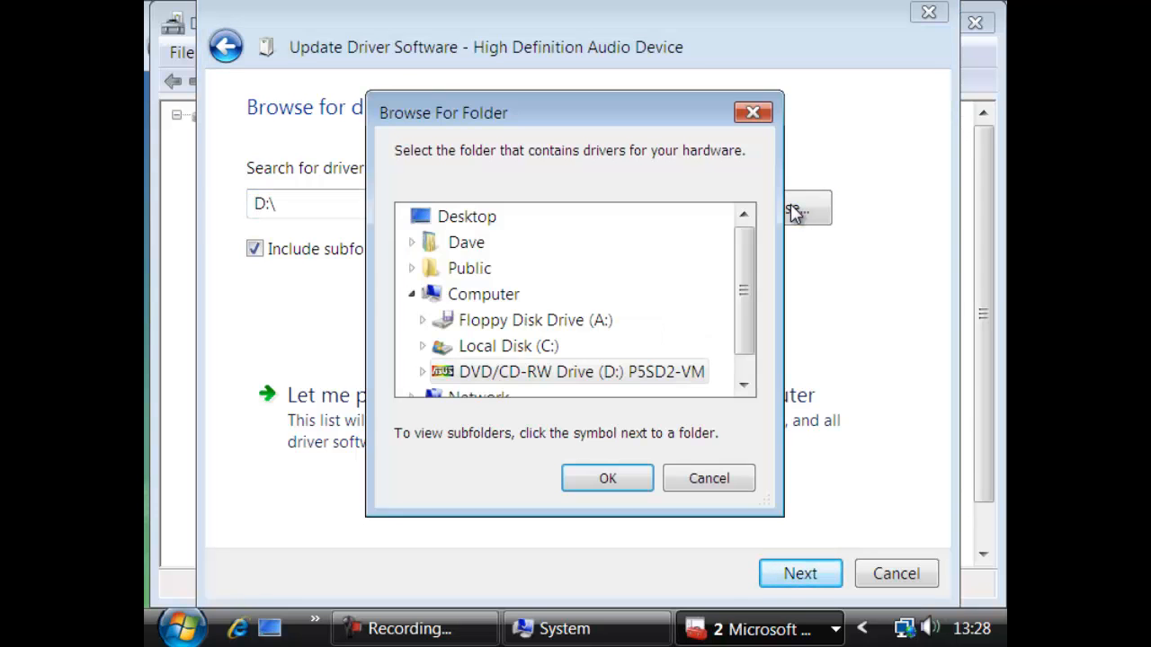
pyautogui.doubleClick(534, 377)
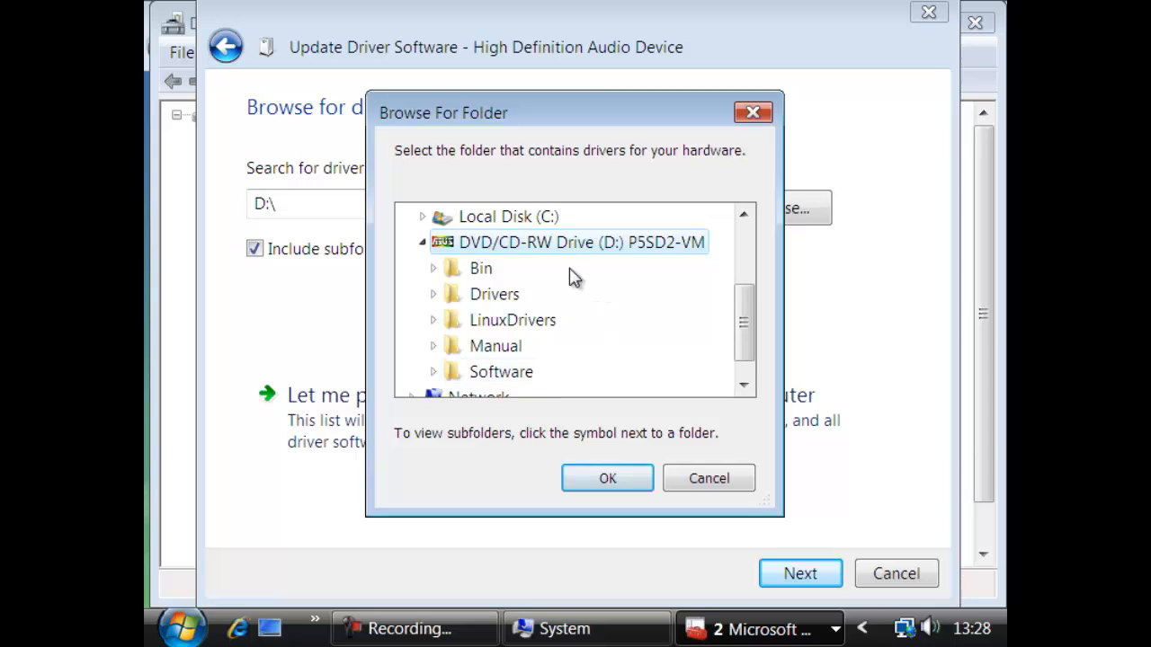
pyautogui.doubleClick(503, 297)
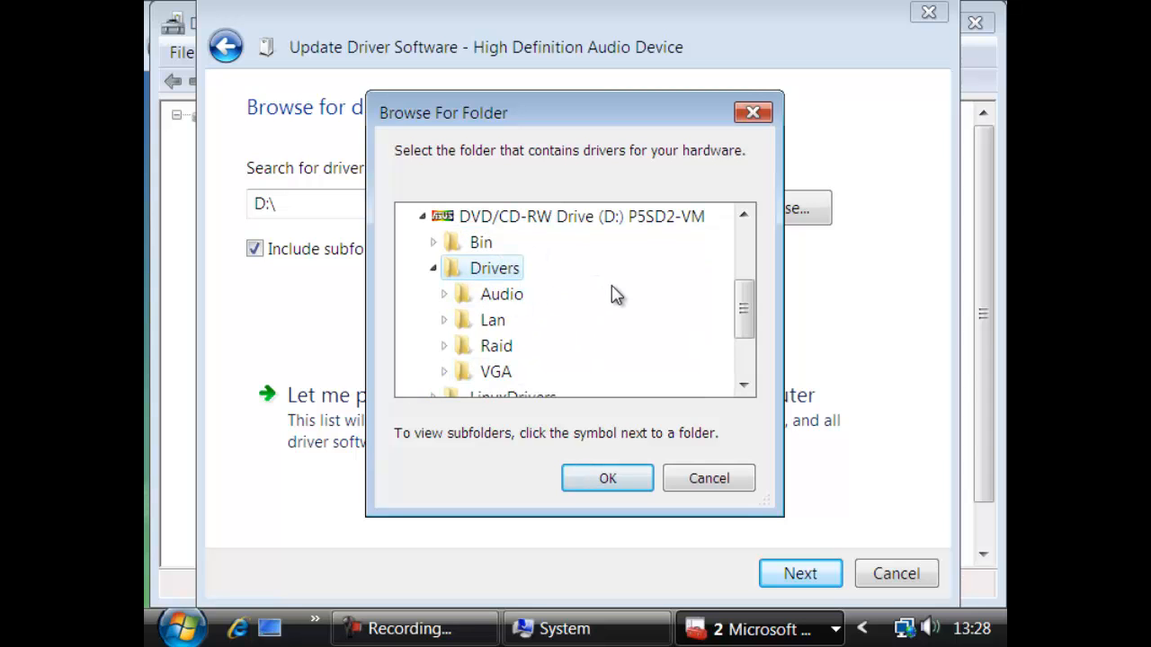
pyautogui.doubleClick(501, 296)
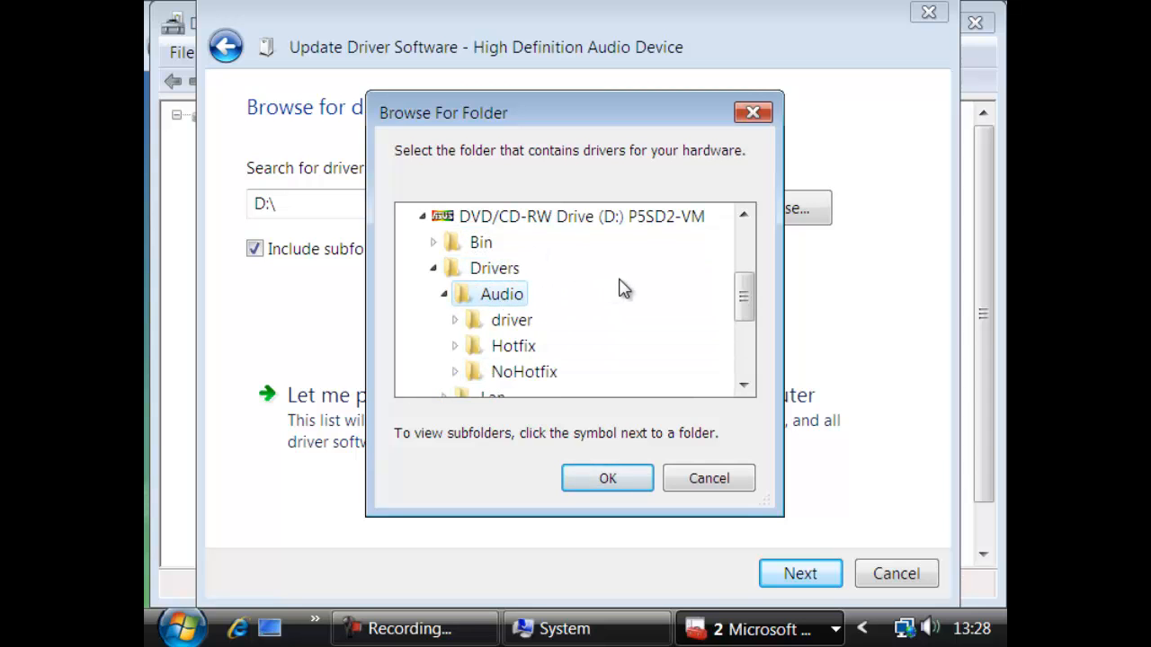
pyautogui.doubleClick(508, 324)
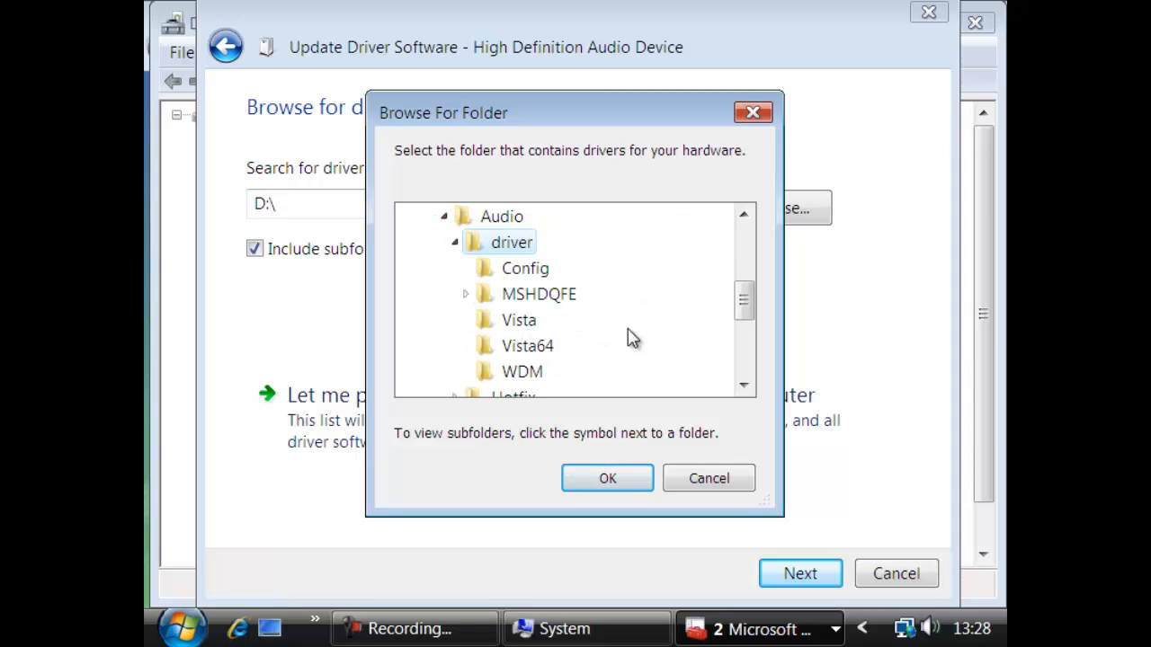
pyautogui.click(519, 321)
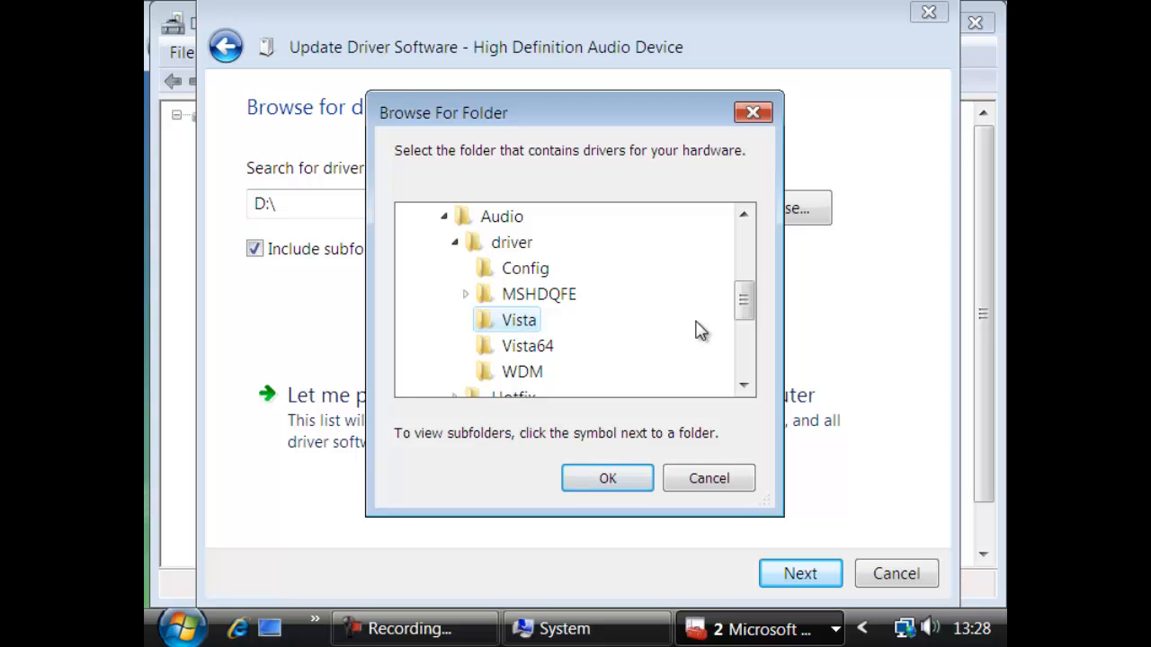
pyautogui.click(616, 483)
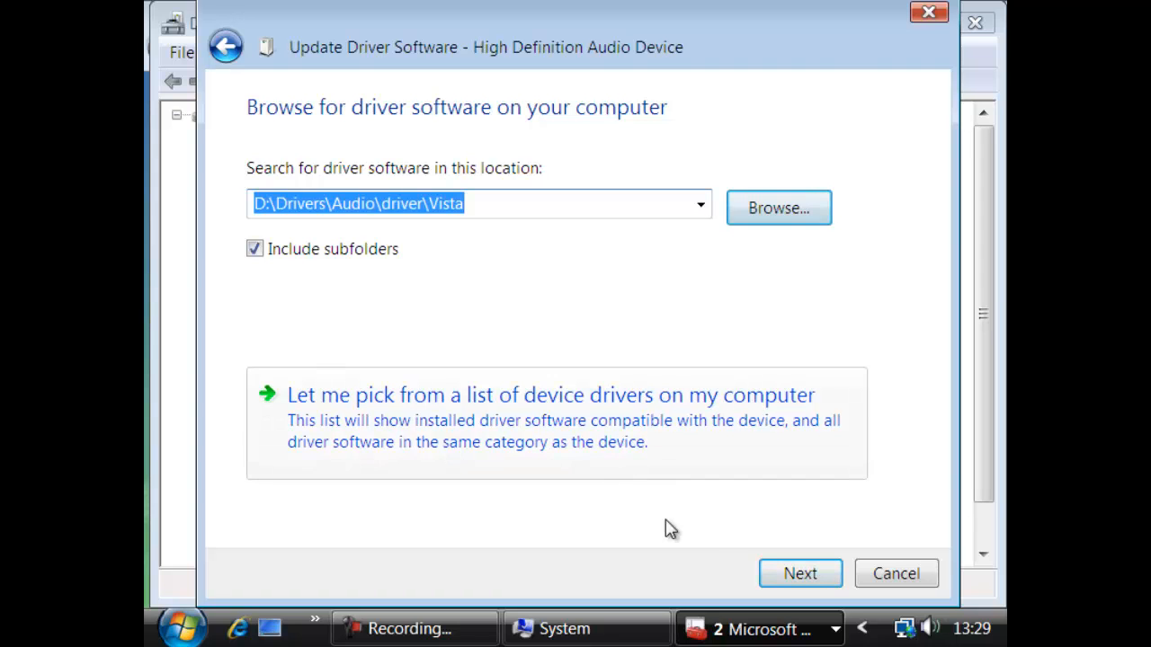
# Install the audio driver from the chosen folder, then close the update wizard and the device's properties.
pyautogui.click(801, 574)
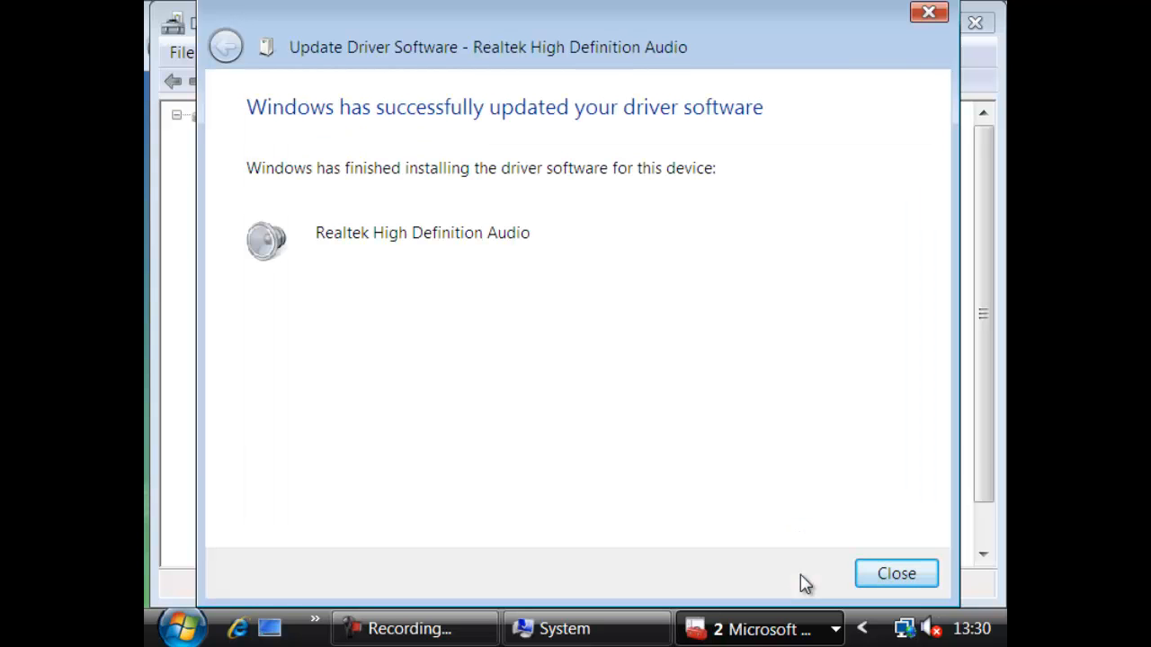
pyautogui.click(896, 574)
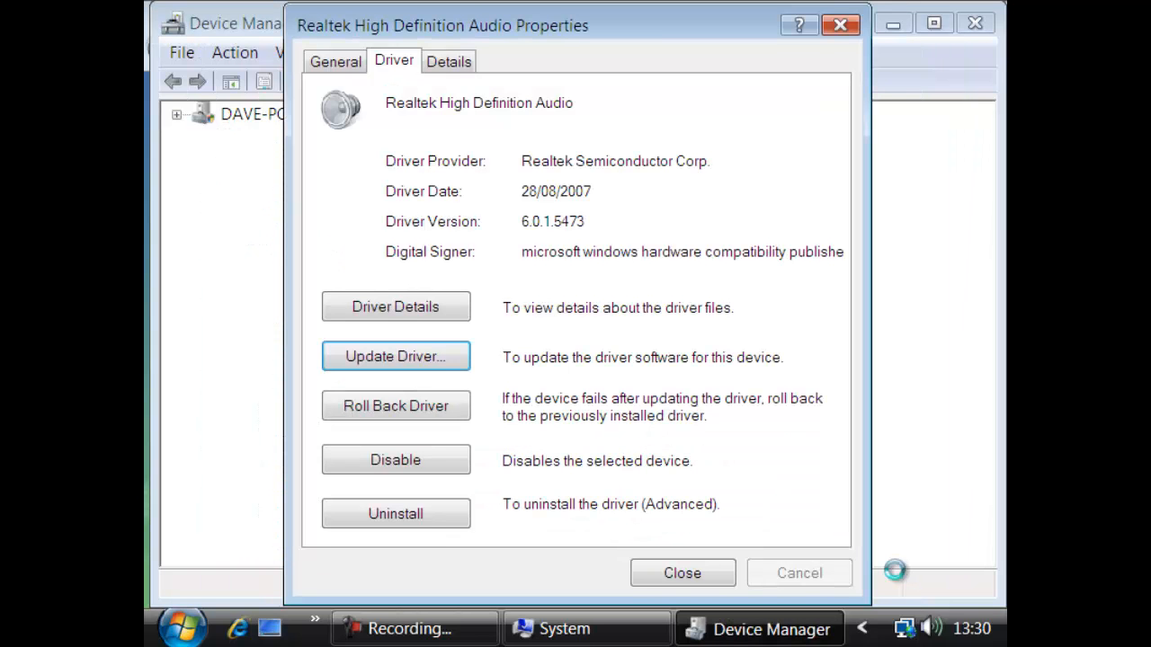
pyautogui.click(710, 573)
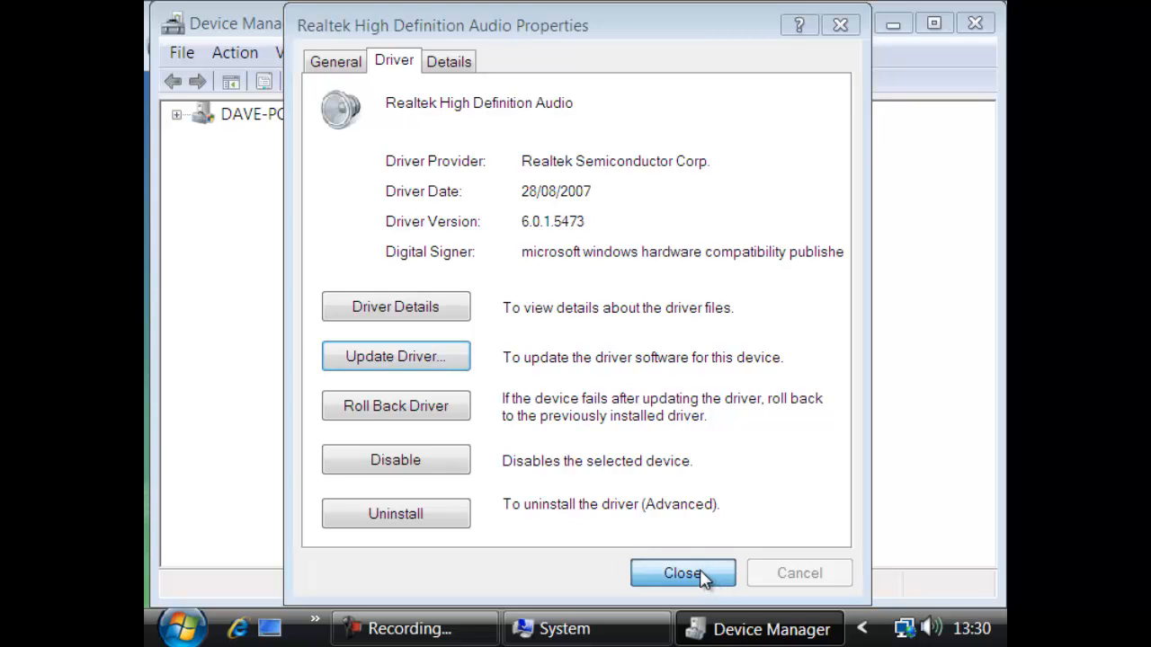
pyautogui.click(704, 575)
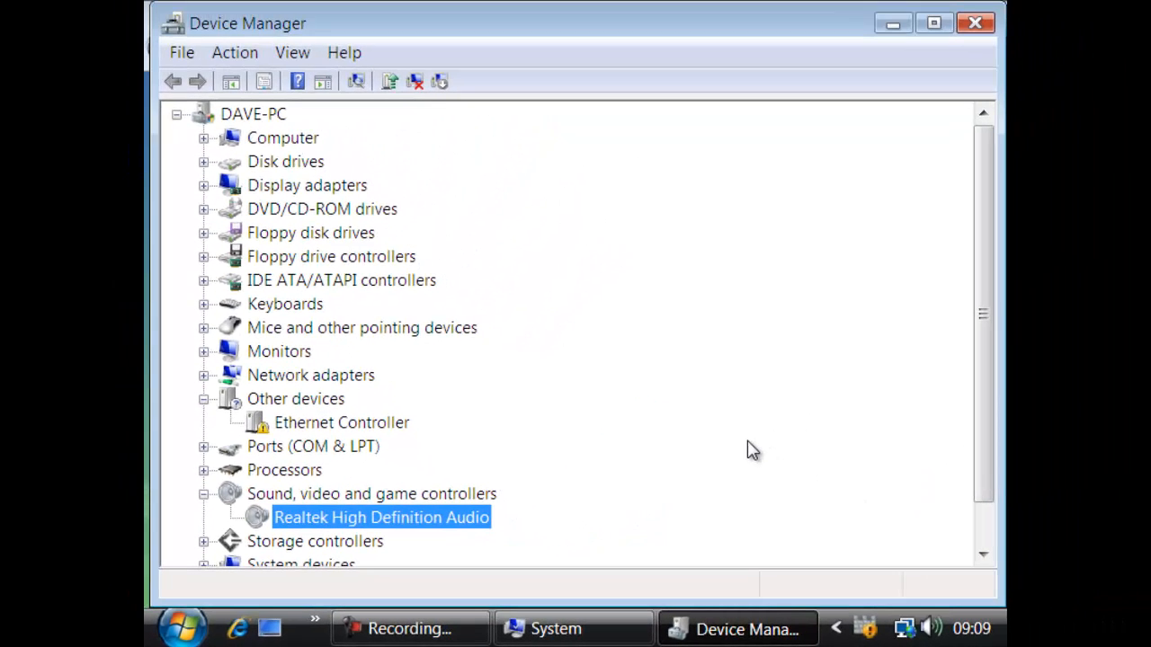
# Disable the Realtek High Definition Audio device under Sound, video and game controllers.
pyautogui.rightClick(397, 521)
pyautogui.click(476, 404)
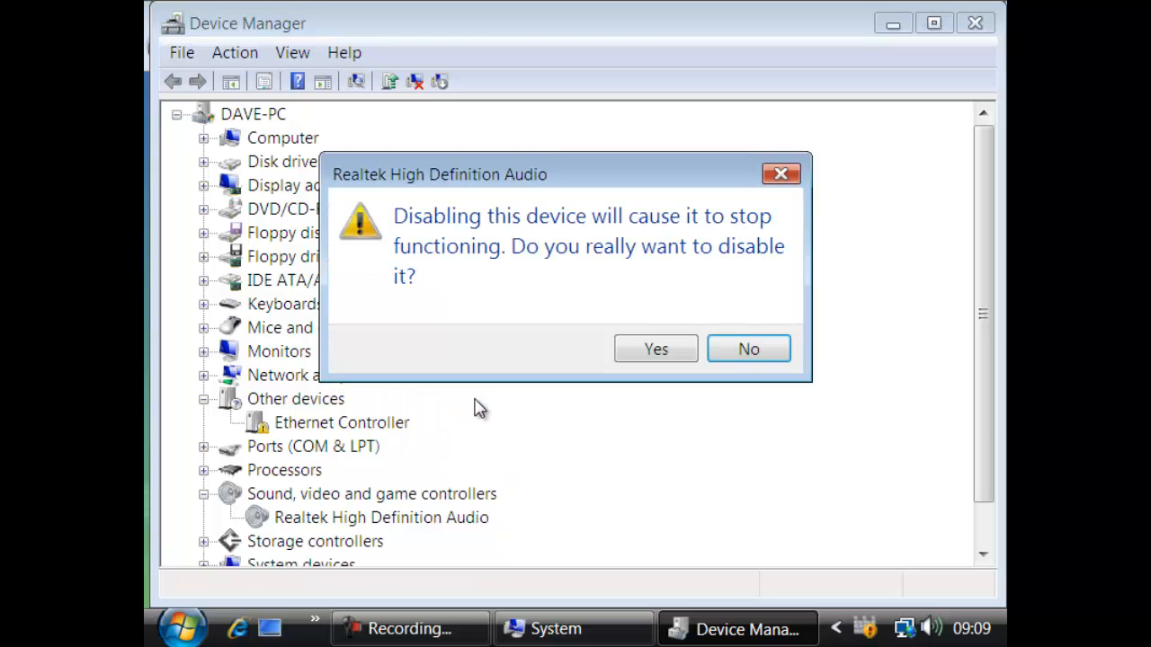
pyautogui.click(661, 353)
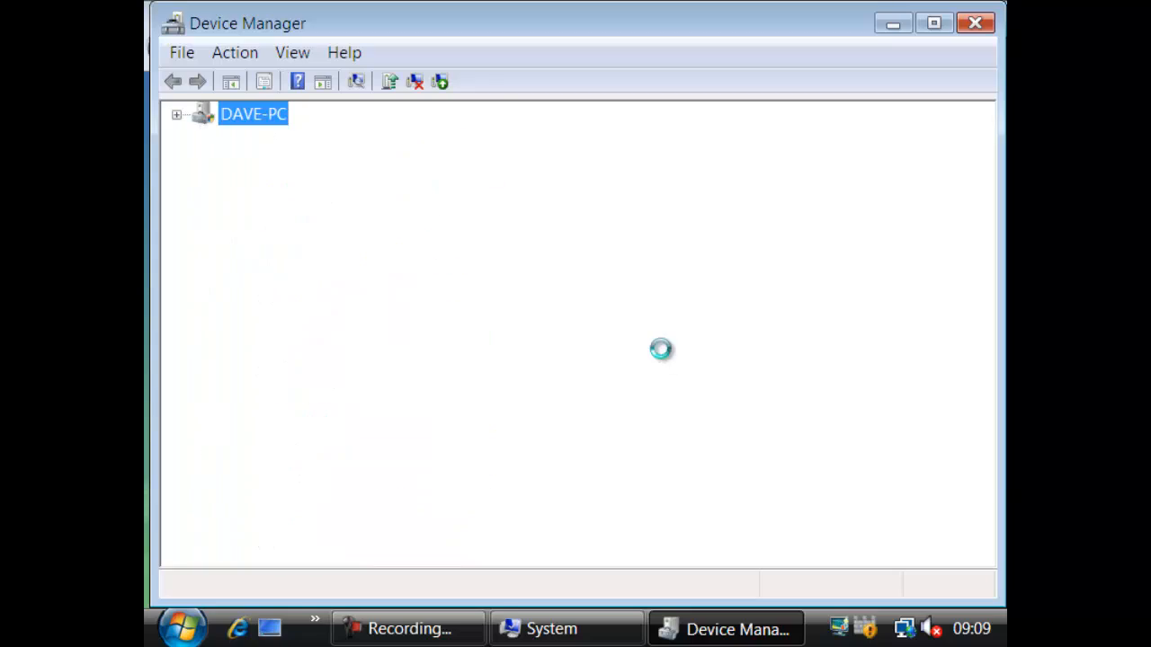